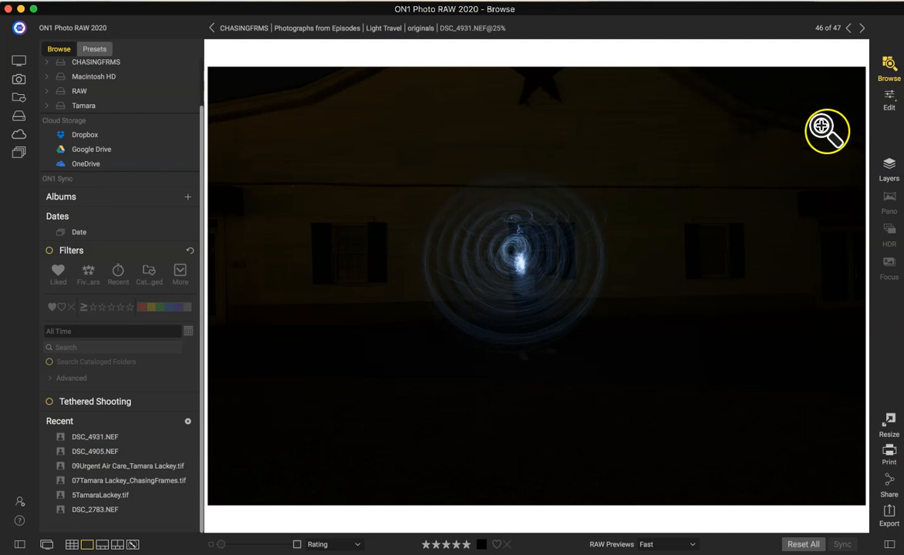
Open DSC_4931.NEF for editing and display its shooting information.
{"action": "left_click", "coordinate": [890, 99]}
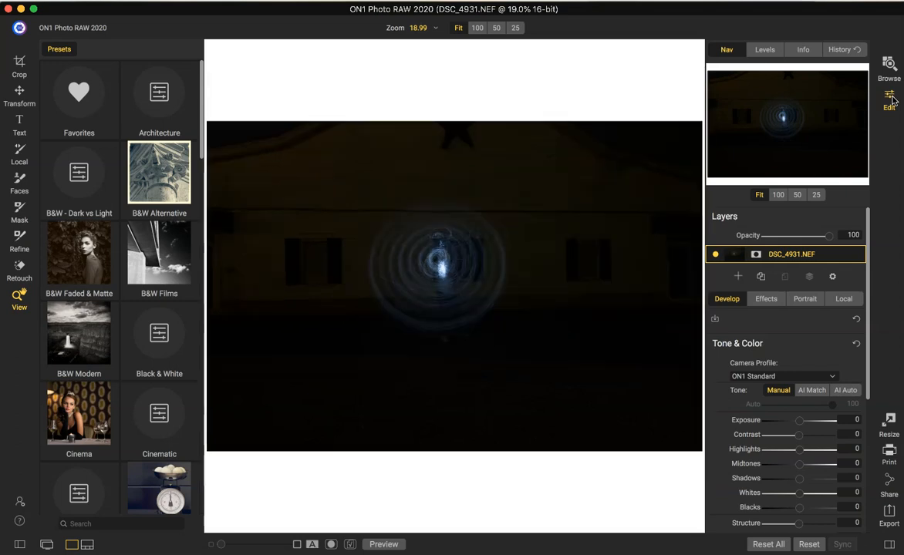
{"action": "left_click", "coordinate": [803, 50]}
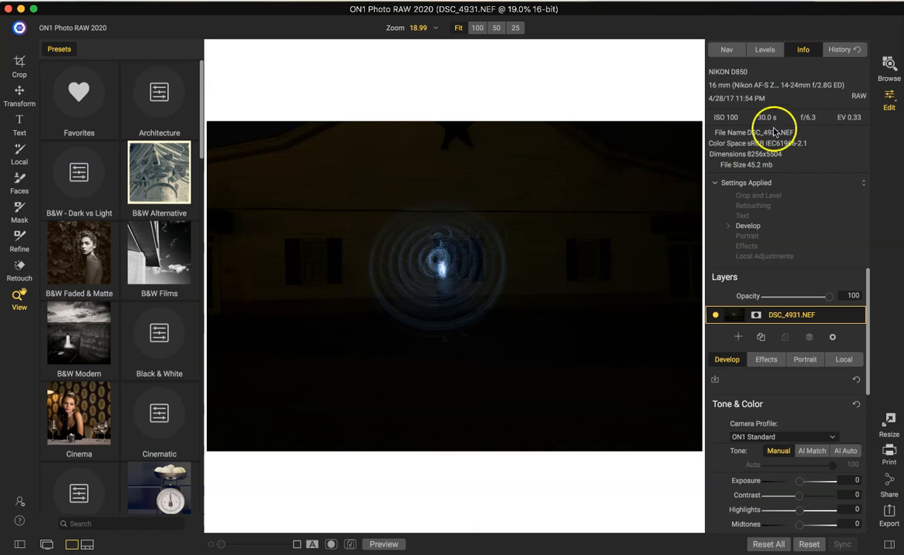
Apply AI Auto tone to the photo and compare the result with the original.
{"action": "scroll", "coordinate": [767, 444], "scroll_direction": "down", "scroll_amount": 2}
{"action": "scroll", "coordinate": [767, 445], "scroll_direction": "down", "scroll_amount": 1}
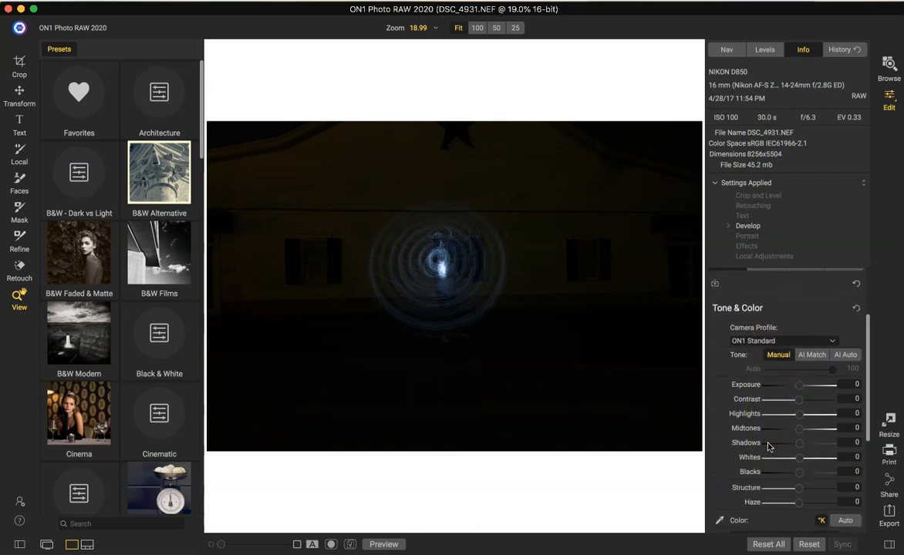
{"action": "scroll", "coordinate": [768, 445], "scroll_direction": "down", "scroll_amount": 2}
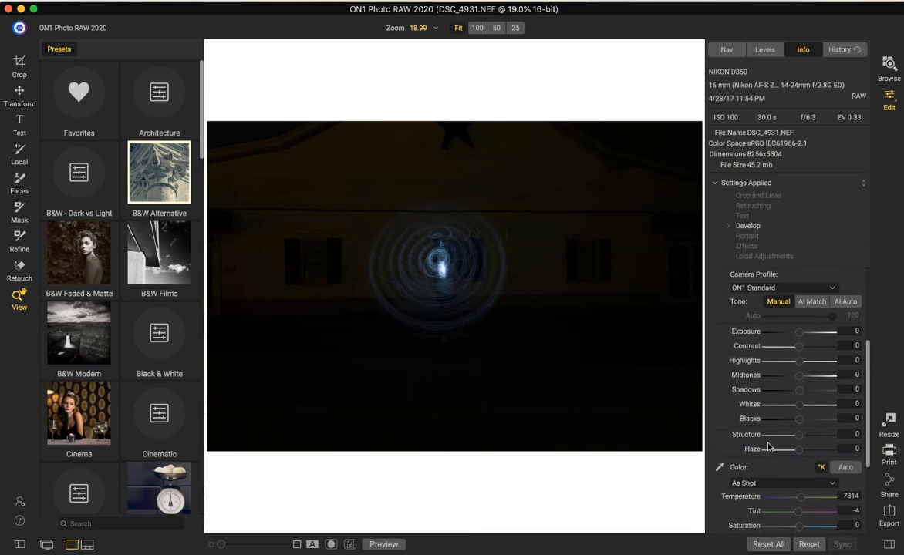
{"action": "scroll", "coordinate": [794, 339], "scroll_direction": "up", "scroll_amount": 1}
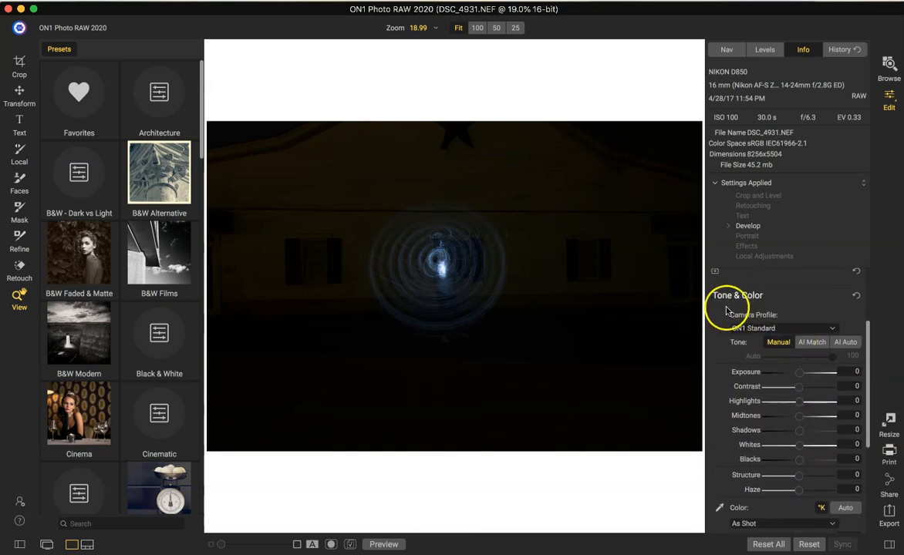
{"action": "scroll", "coordinate": [801, 378], "scroll_direction": "up", "scroll_amount": 3}
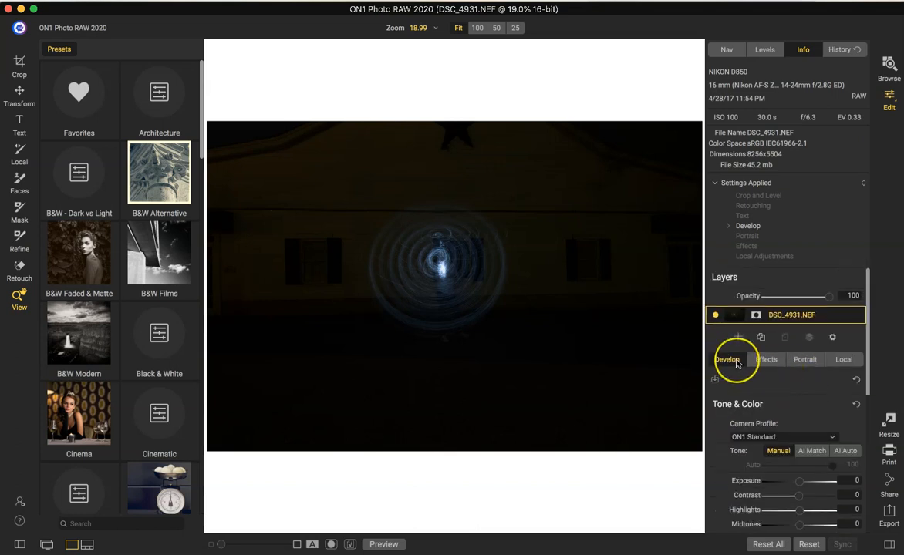
{"action": "scroll", "coordinate": [737, 363], "scroll_direction": "down", "scroll_amount": 3}
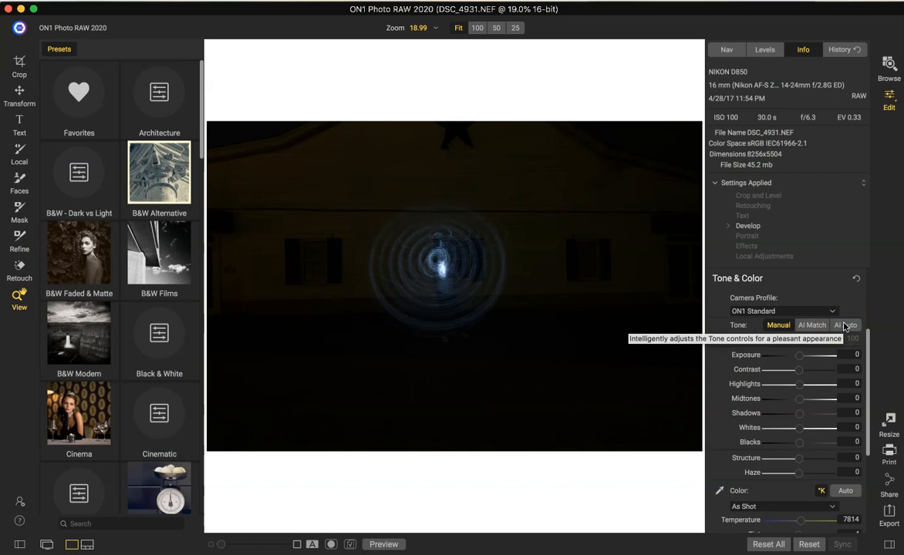
{"action": "left_click", "coordinate": [844, 325]}
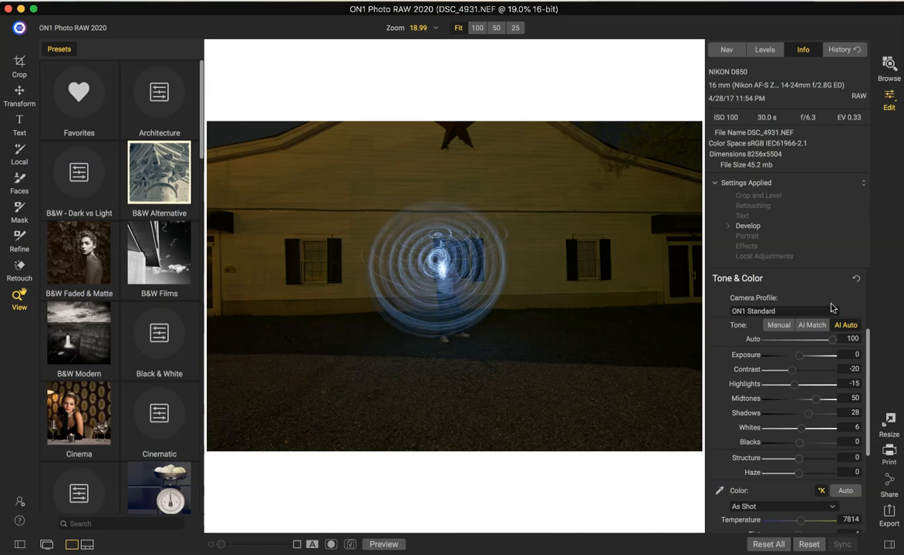
{"action": "left_click", "coordinate": [383, 544]}
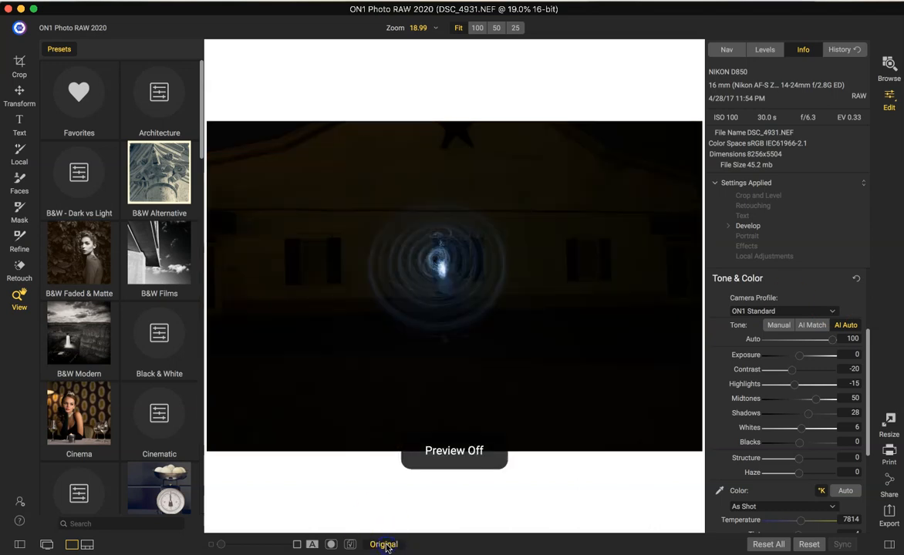
{"action": "left_click", "coordinate": [385, 544]}
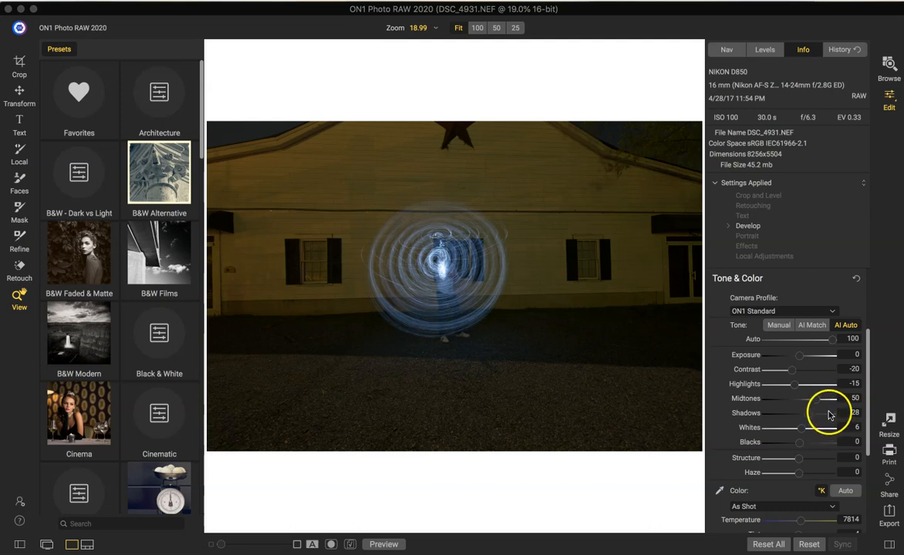
Correct the building's perspective with Transform at Horizontal 29 and Vertical -6, and compare with the original.
{"action": "scroll", "coordinate": [830, 415], "scroll_direction": "down", "scroll_amount": 3}
{"action": "scroll", "coordinate": [830, 414], "scroll_direction": "down", "scroll_amount": 2}
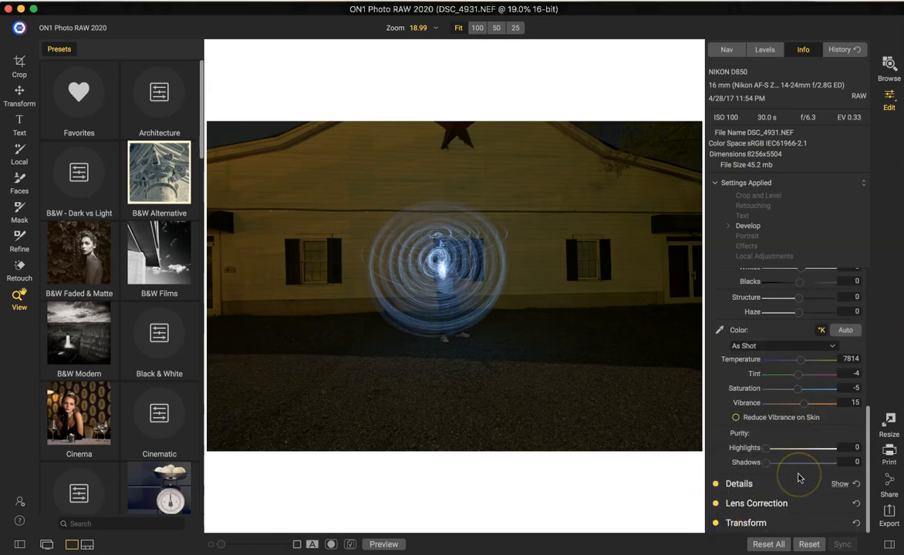
{"action": "left_click", "coordinate": [832, 524]}
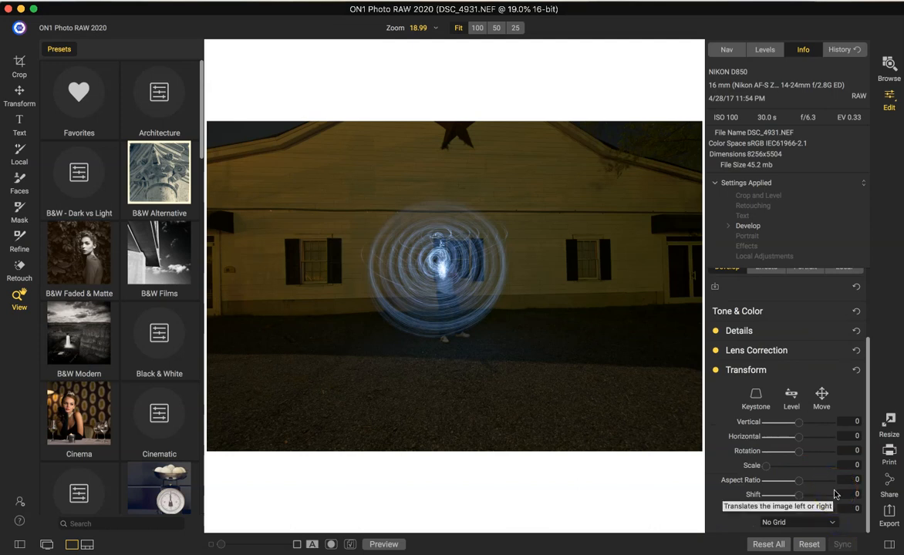
{"action": "mouse_move", "coordinate": [798, 442]}
{"action": "left_mouse_down"}
{"action": "mouse_move", "coordinate": [790, 442]}
{"action": "mouse_move", "coordinate": [805, 442]}
{"action": "left_mouse_up"}
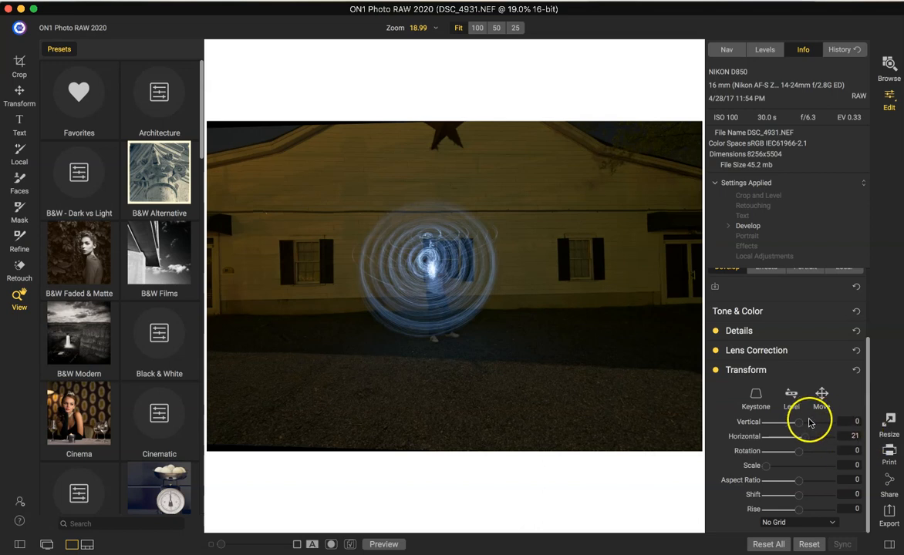
{"action": "left_click_drag", "start_coordinate": [802, 422], "coordinate": [808, 440]}
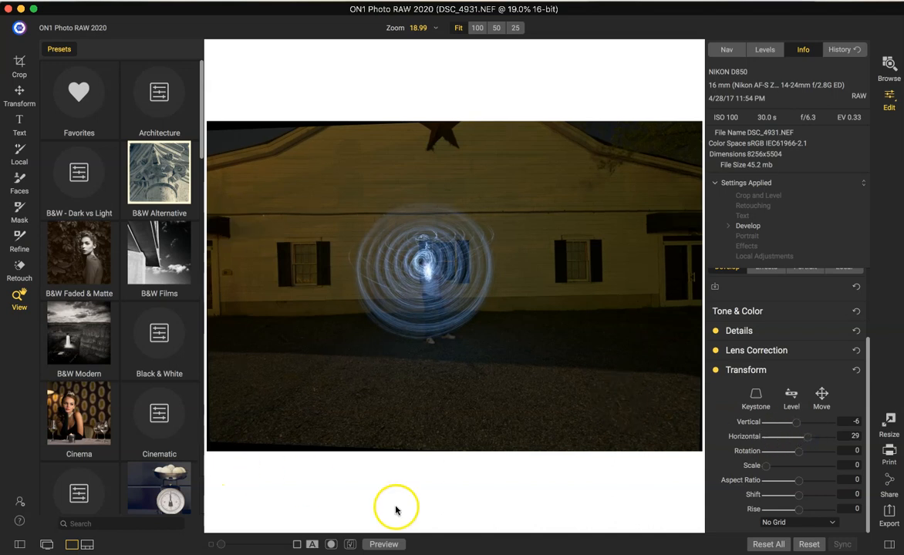
{"action": "left_click", "coordinate": [383, 544]}
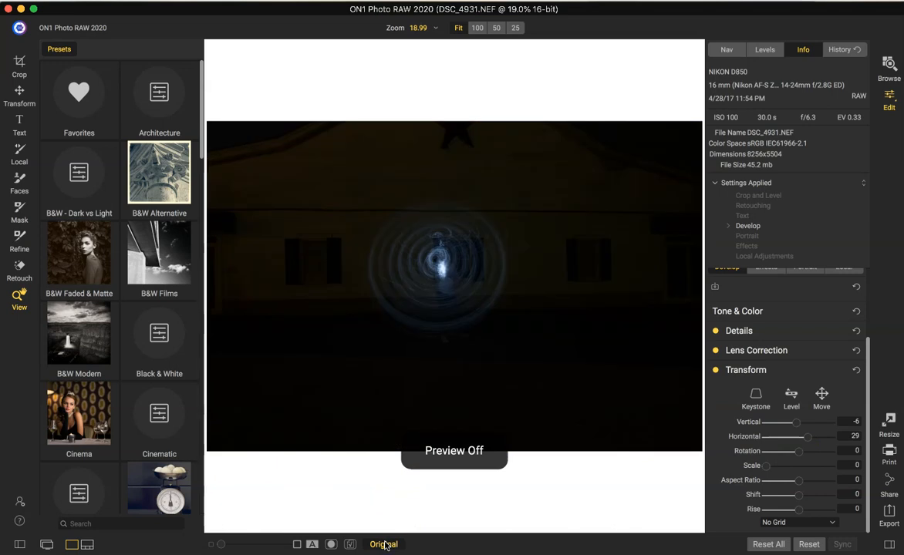
{"action": "left_click", "coordinate": [383, 545]}
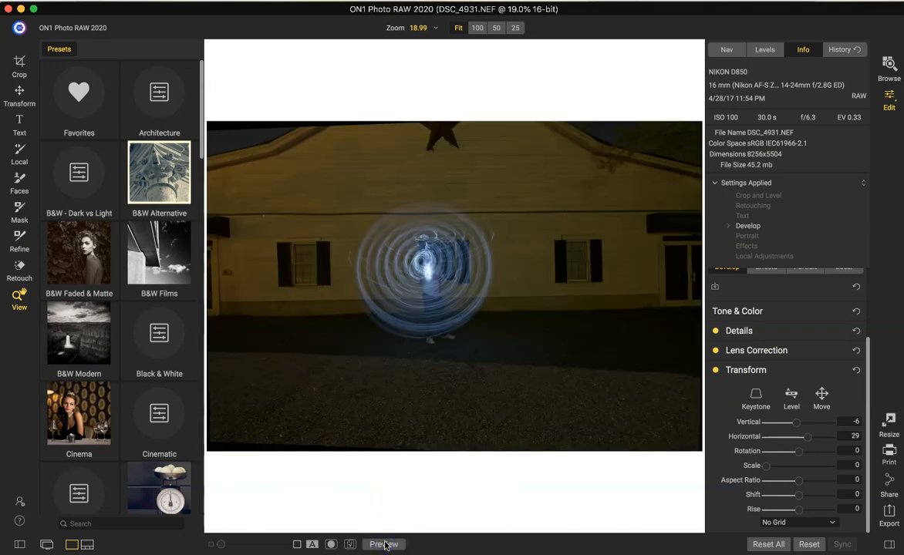
Crop the photo to about 6950 by 4493 pixels to trim the edges exposed by the perspective correction.
{"action": "left_click", "coordinate": [17, 63]}
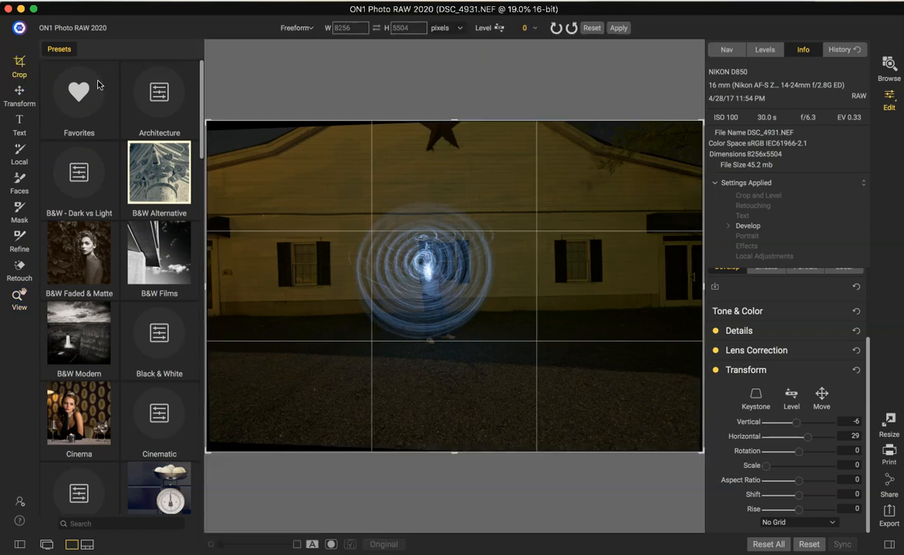
{"action": "left_click_drag", "start_coordinate": [702, 454], "coordinate": [675, 434]}
{"action": "left_click_drag", "start_coordinate": [268, 448], "coordinate": [242, 434]}
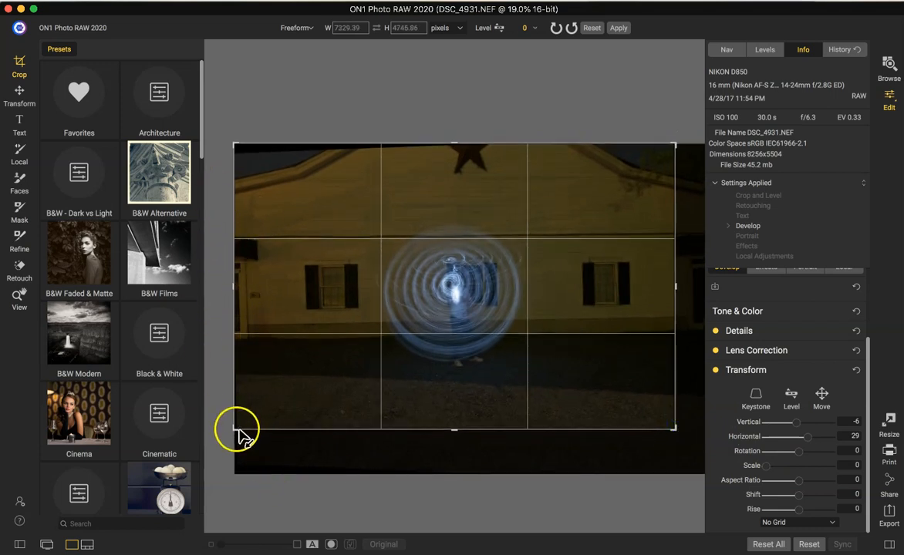
{"action": "left_click_drag", "start_coordinate": [233, 429], "coordinate": [245, 423]}
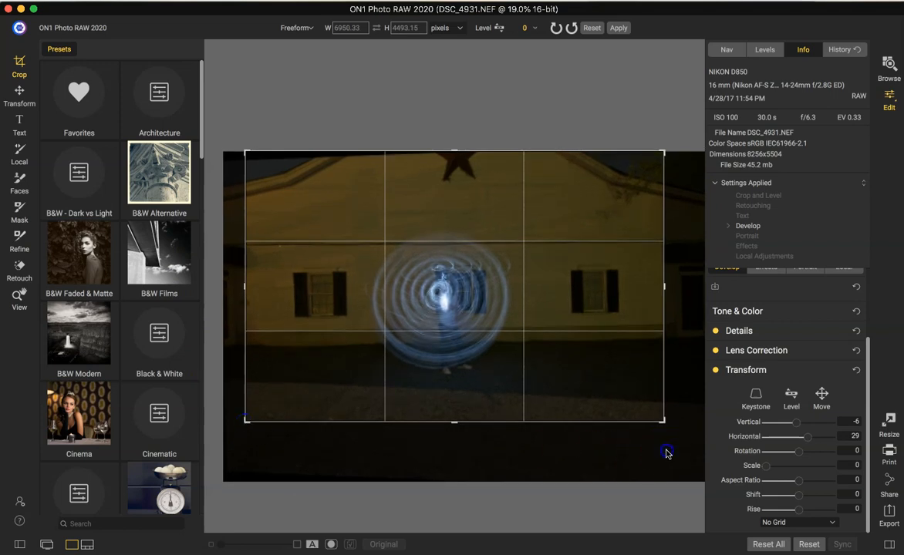
{"action": "key", "text": "Return"}
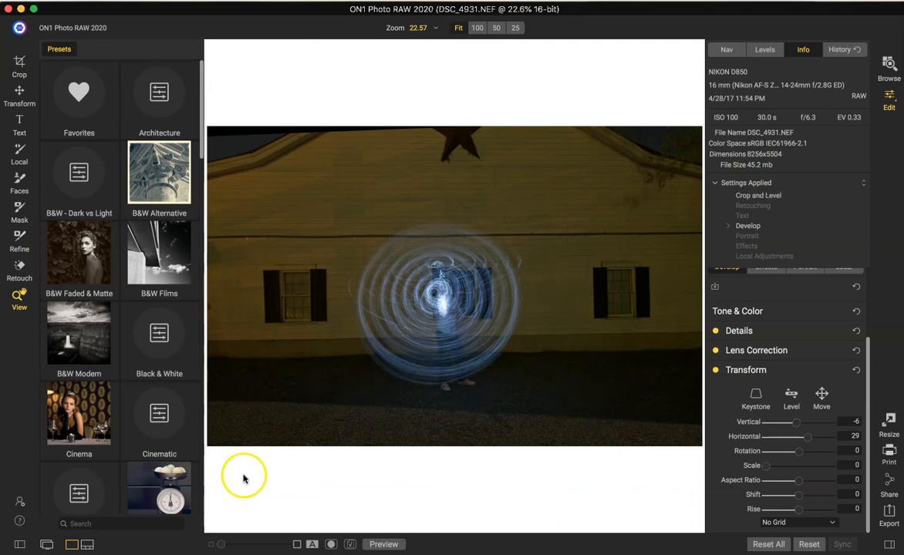
Tighten the crop to about 6677 by 4346 pixels to remove the remaining dark wedge above the roof.
{"action": "left_click", "coordinate": [20, 64]}
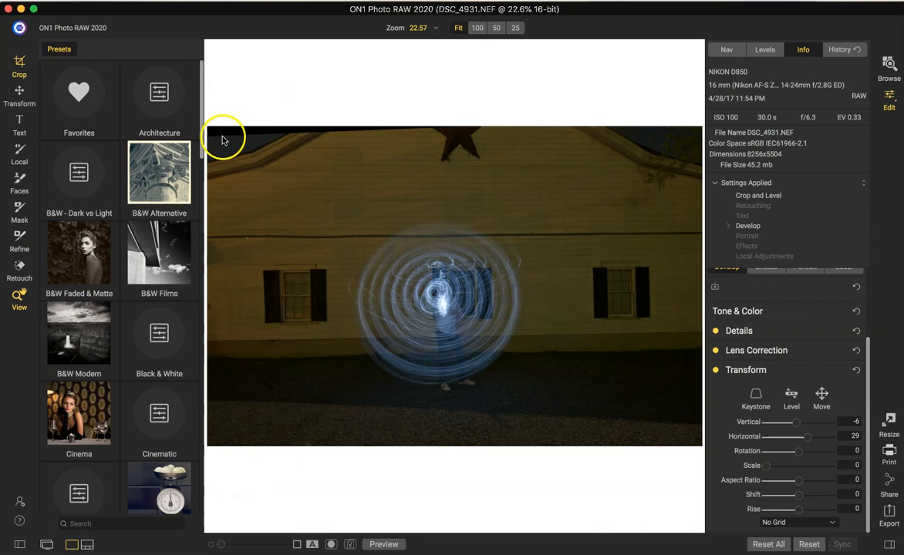
{"action": "left_click_drag", "start_coordinate": [245, 151], "coordinate": [247, 156]}
{"action": "left_click_drag", "start_coordinate": [656, 155], "coordinate": [657, 156]}
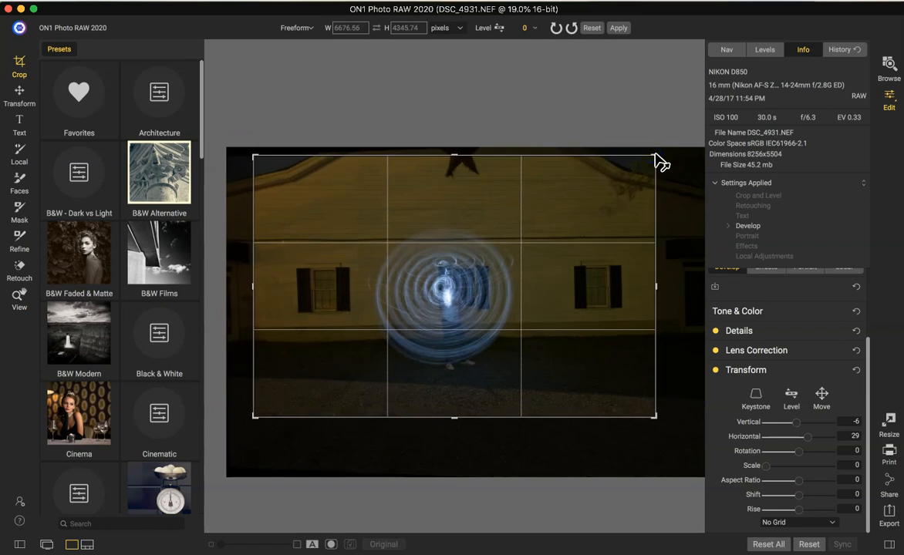
{"action": "key", "text": "Return"}
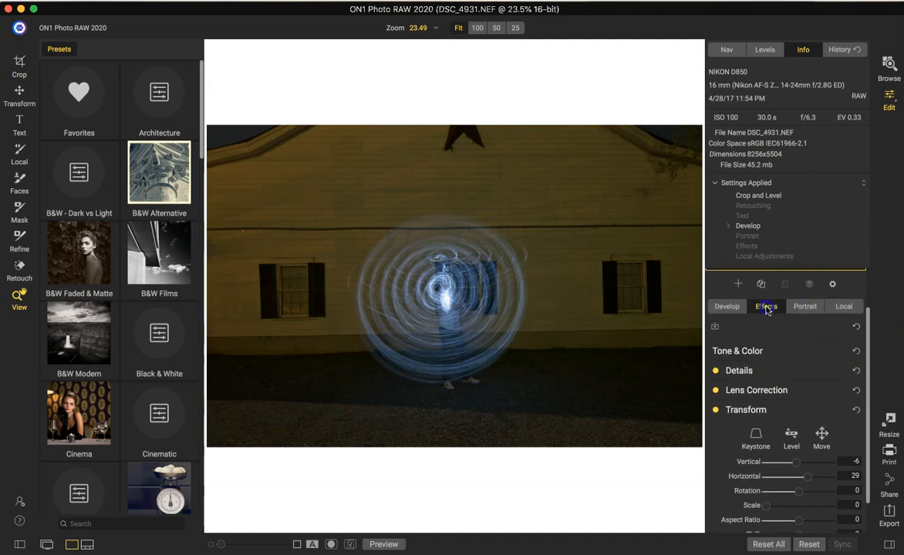
Add a Dynamic Contrast filter to the photo with the Surreal style.
{"action": "left_click", "coordinate": [766, 307]}
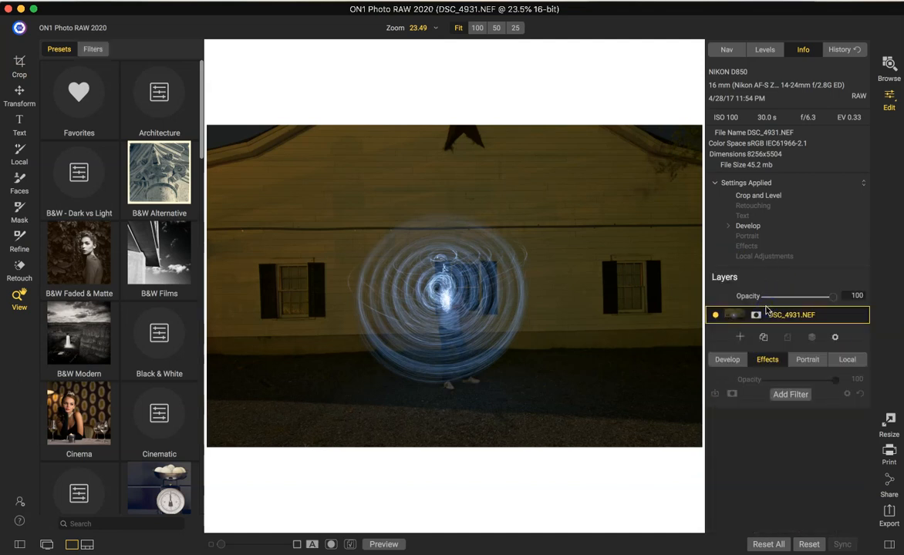
{"action": "left_click", "coordinate": [791, 394]}
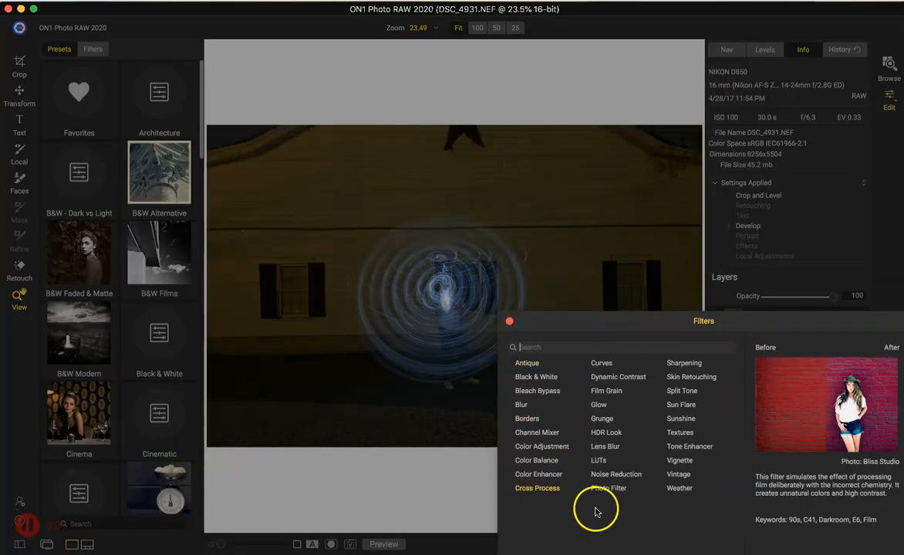
{"action": "left_click", "coordinate": [633, 378]}
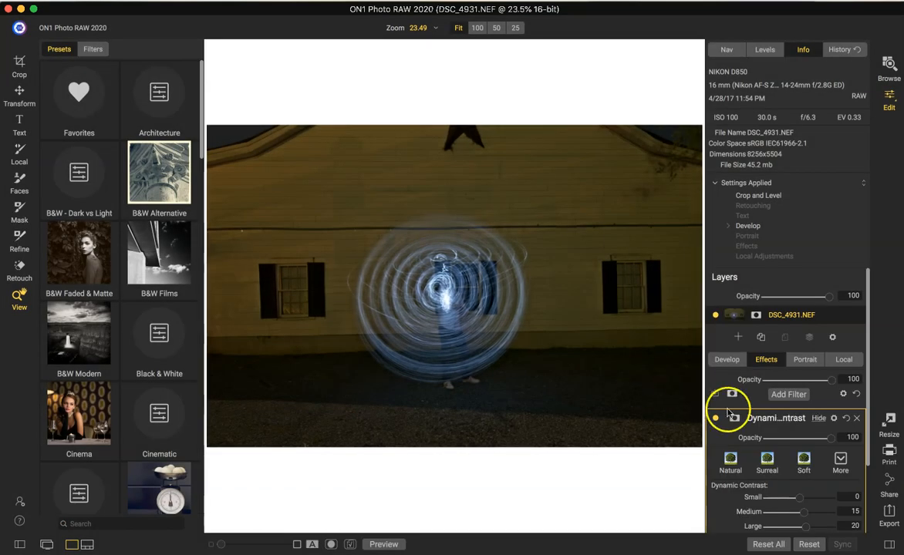
{"action": "left_click", "coordinate": [767, 462]}
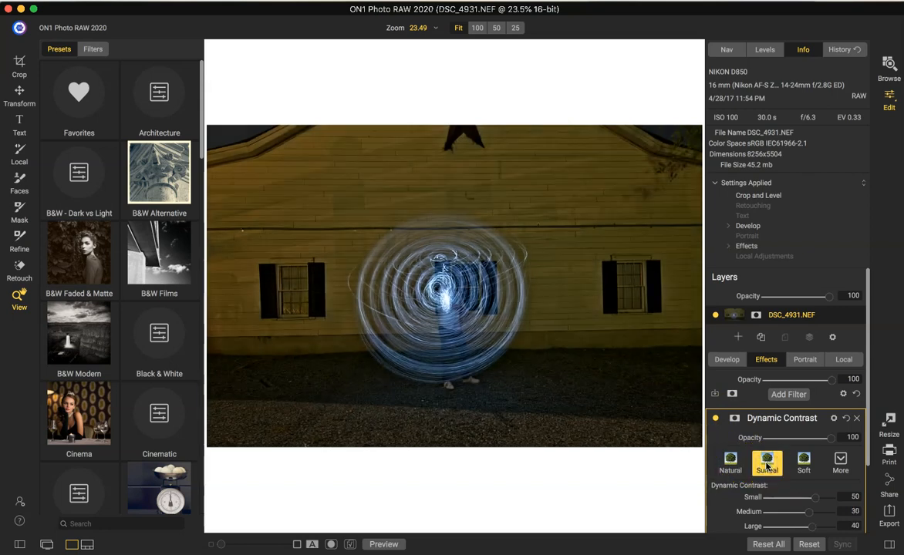
Compare the photo with and without Dynamic Contrast, and set the filter's opacity to 64 and Highlights to -86.
{"action": "left_click", "coordinate": [715, 419]}
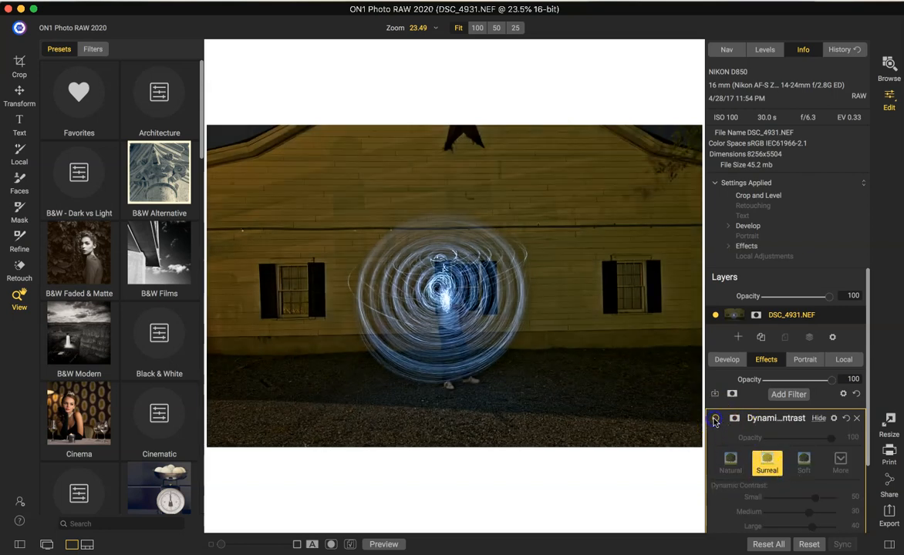
{"action": "left_click", "coordinate": [715, 419]}
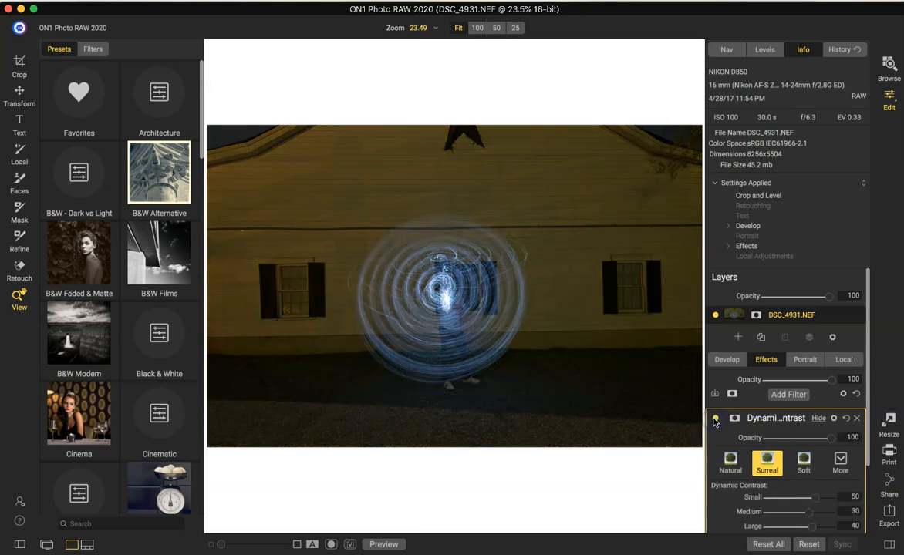
{"action": "left_click_drag", "start_coordinate": [829, 437], "coordinate": [811, 445]}
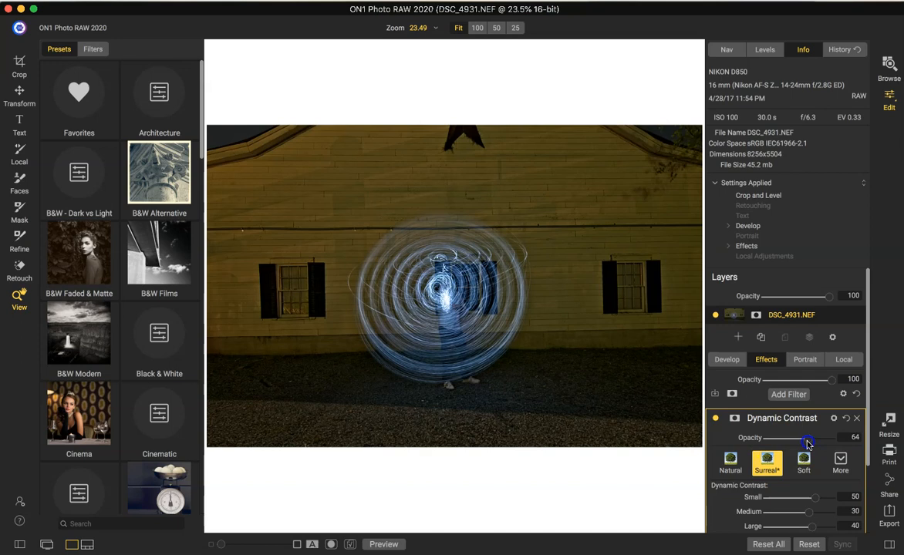
{"action": "scroll", "coordinate": [808, 445], "scroll_direction": "down", "scroll_amount": 3}
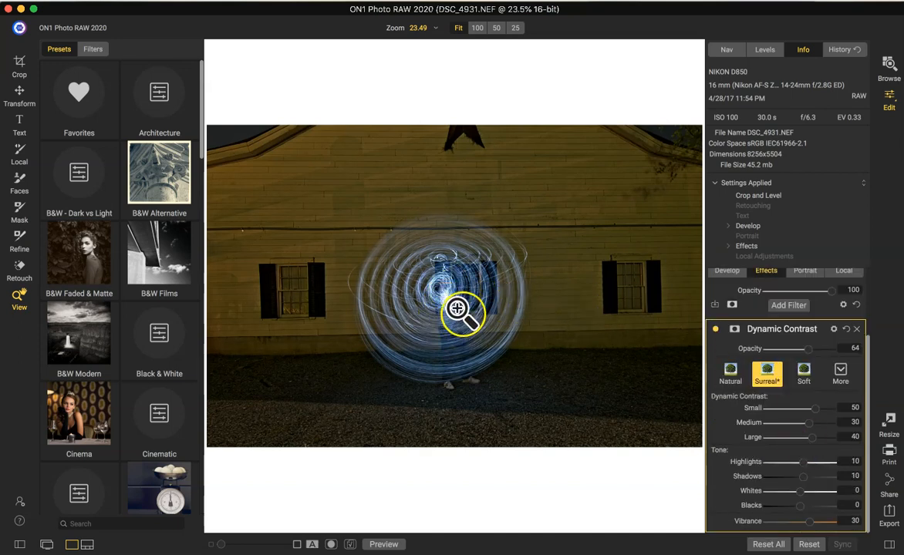
{"action": "left_click_drag", "start_coordinate": [800, 464], "coordinate": [771, 481]}
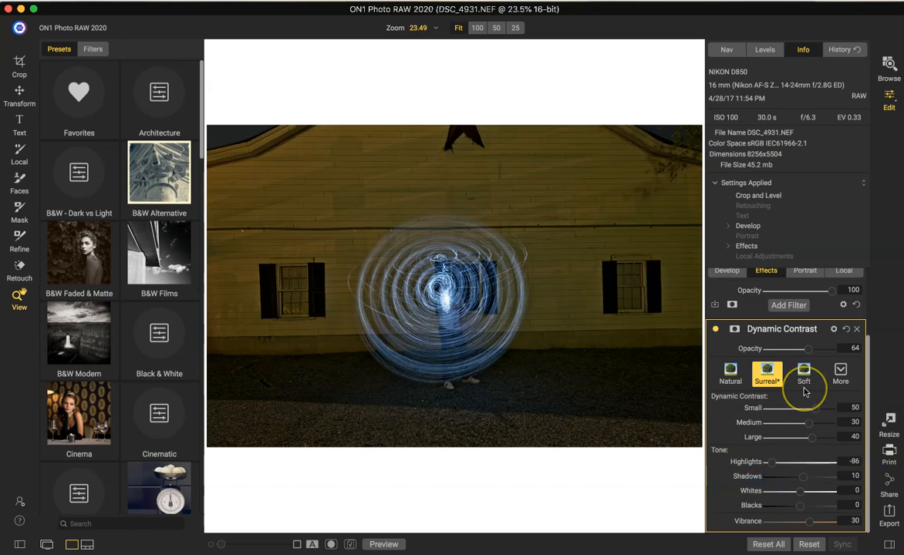
Add a Bleach Bypass filter with the Omaha Beach style and set its opacity to 61.
{"action": "left_click", "coordinate": [782, 306]}
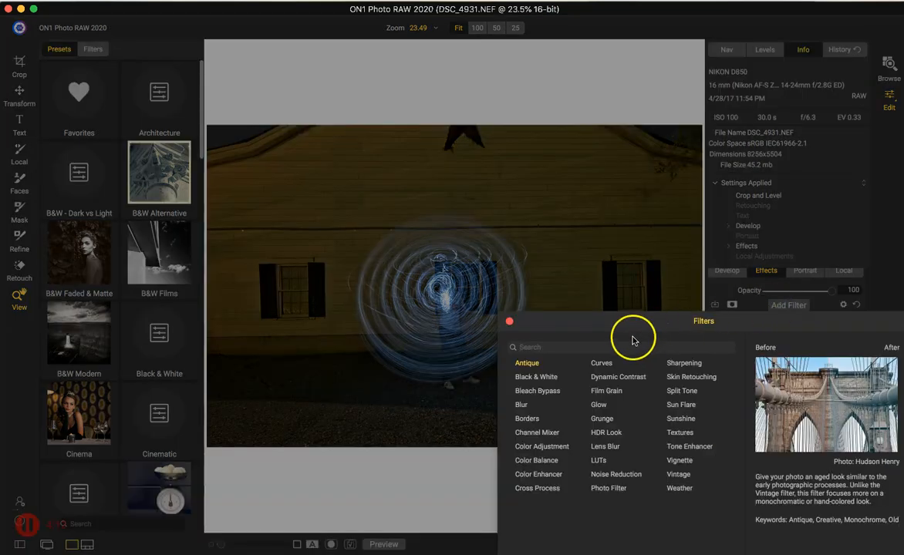
{"action": "left_click", "coordinate": [542, 393]}
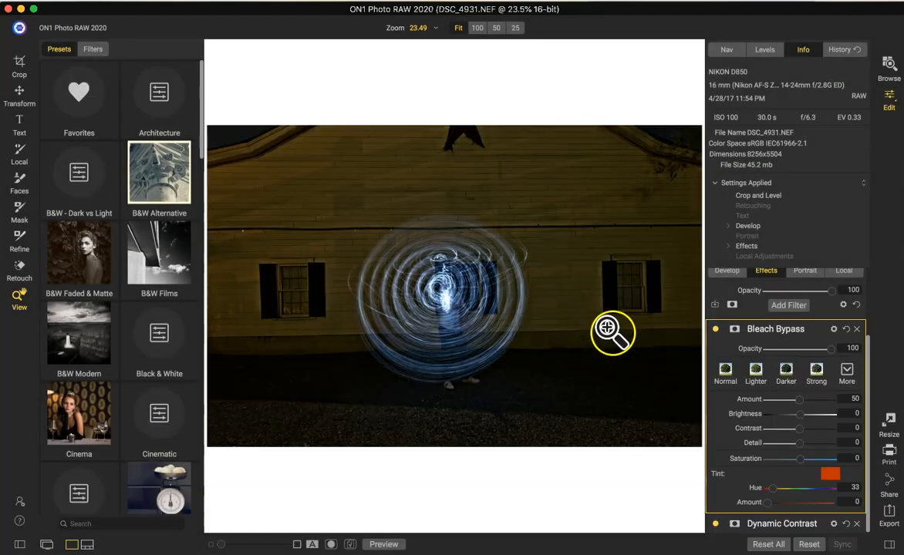
{"action": "left_click", "coordinate": [846, 370]}
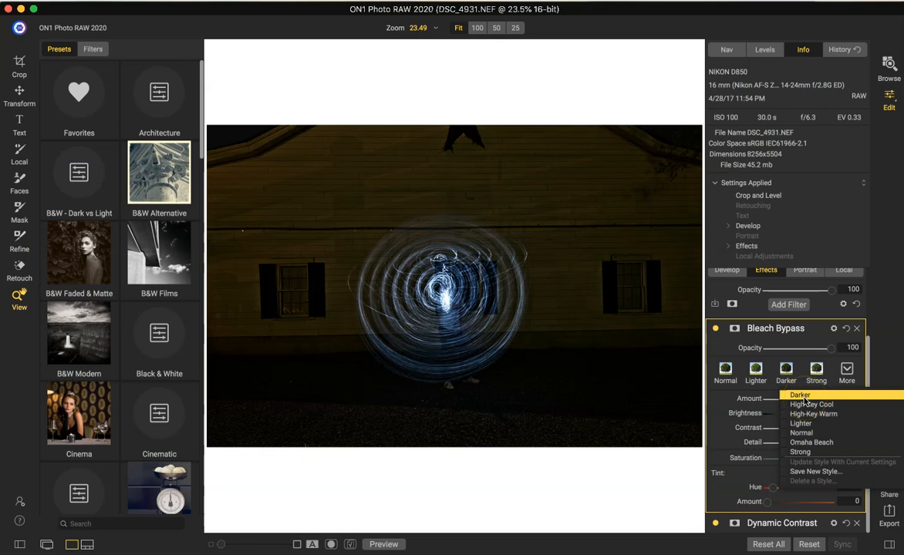
{"action": "left_click", "coordinate": [804, 406]}
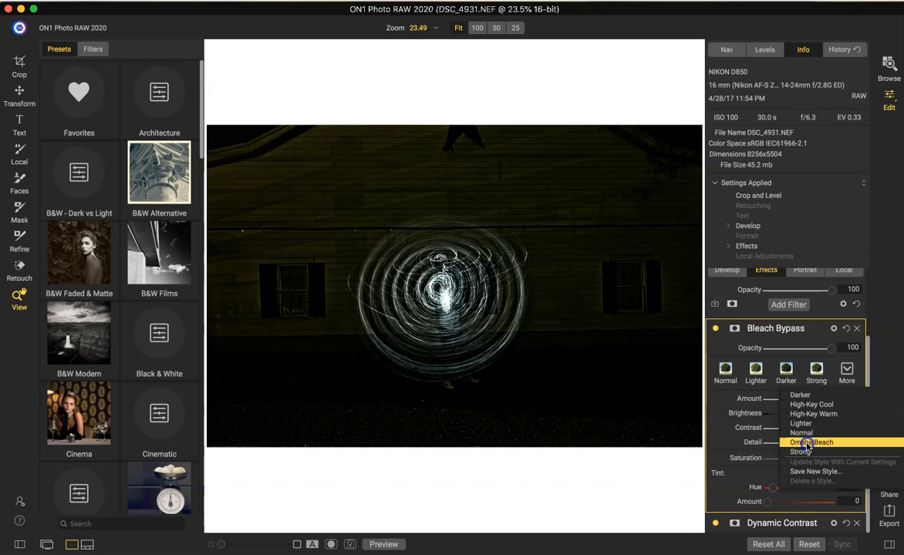
{"action": "left_click", "coordinate": [806, 443]}
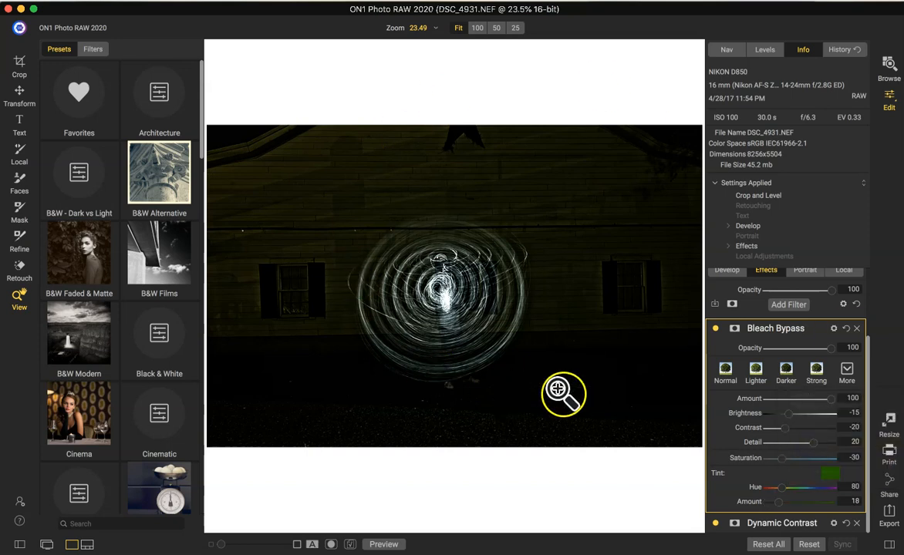
{"action": "left_click_drag", "start_coordinate": [829, 349], "coordinate": [809, 356]}
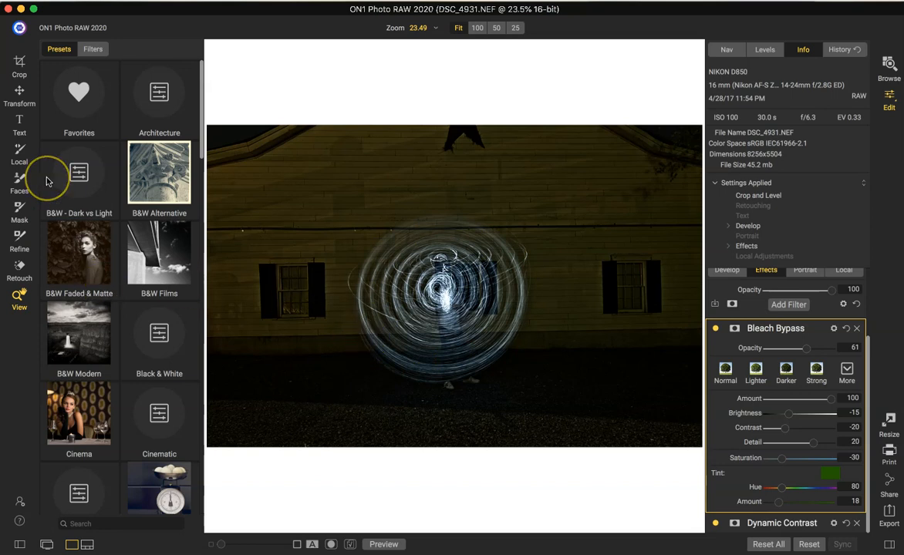
Remove the light painter's feet below the light circle using the Perfect Eraser with a brush size of 70.
{"action": "left_click", "coordinate": [21, 267]}
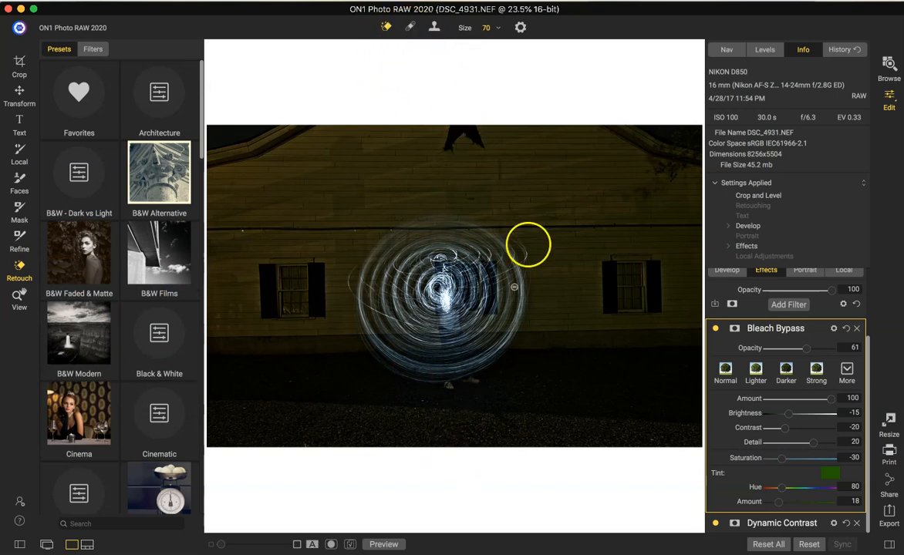
{"action": "left_click", "coordinate": [498, 27]}
{"action": "left_click", "coordinate": [491, 44]}
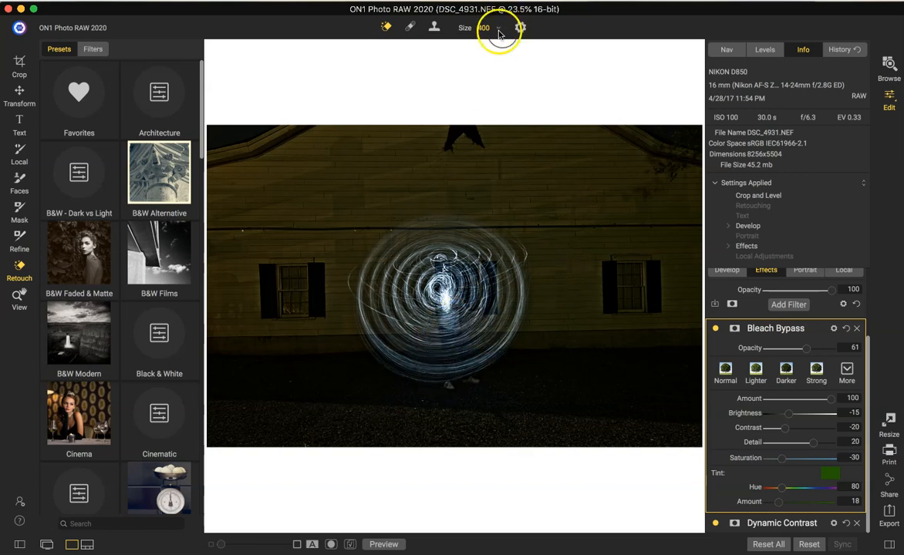
{"action": "left_click", "coordinate": [485, 28]}
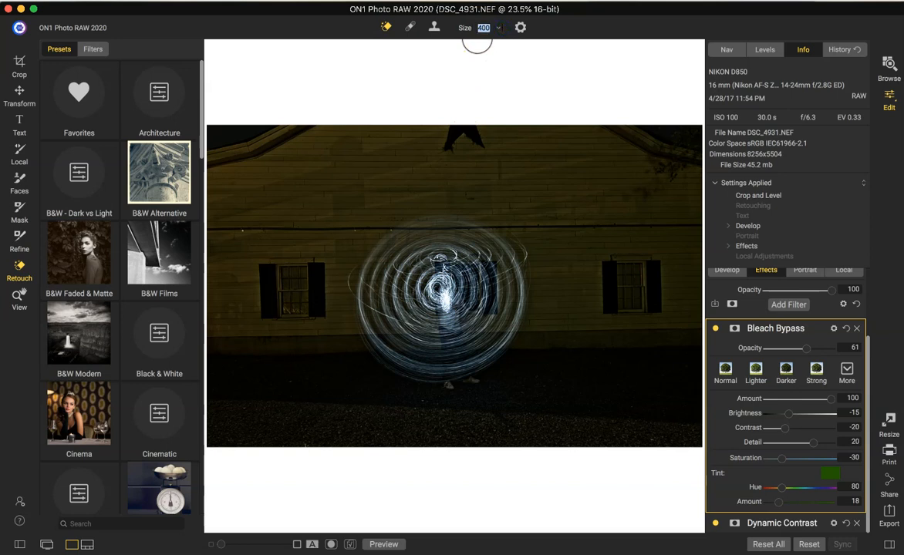
{"action": "left_click", "coordinate": [499, 28]}
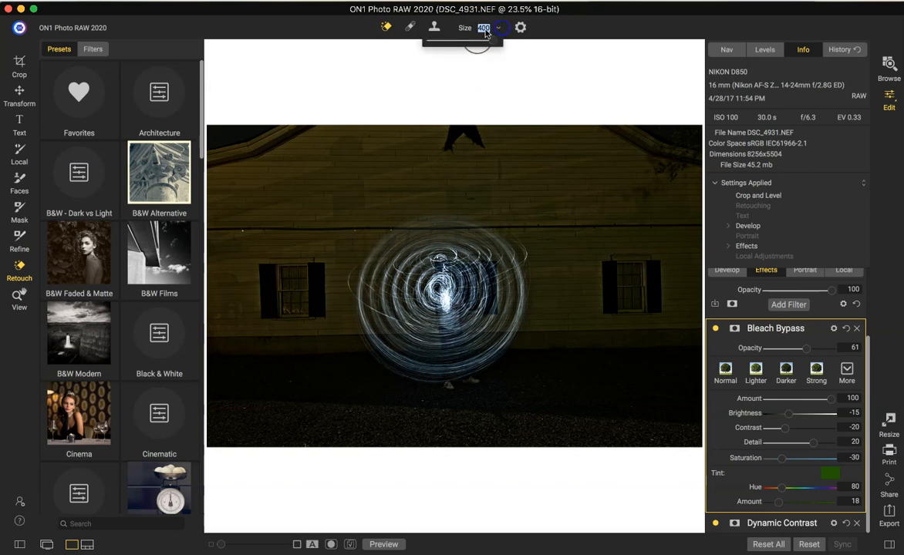
{"action": "left_click", "coordinate": [444, 42]}
{"action": "left_click_drag", "start_coordinate": [448, 42], "coordinate": [468, 44]}
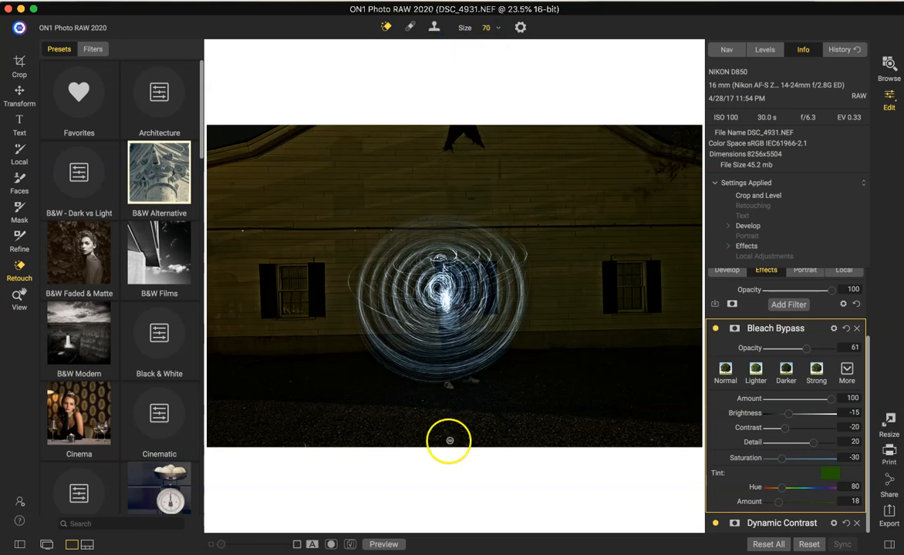
{"action": "left_click", "coordinate": [445, 387]}
{"action": "left_click_drag", "start_coordinate": [446, 388], "coordinate": [469, 384]}
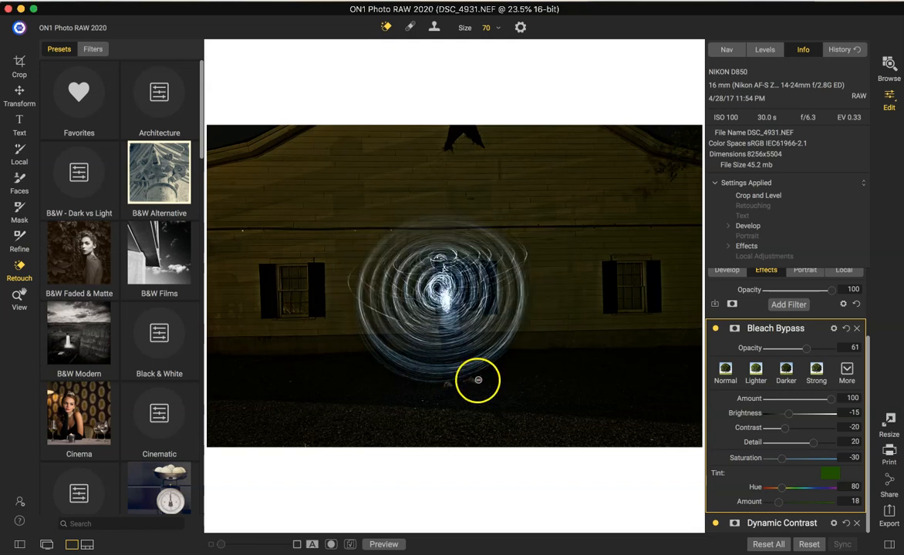
{"action": "left_click_drag", "start_coordinate": [469, 380], "coordinate": [440, 384]}
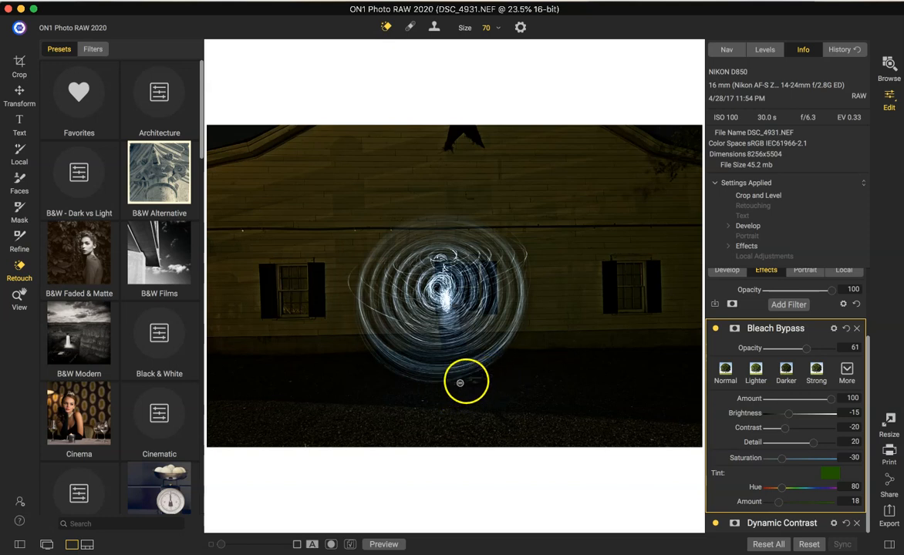
{"action": "left_click_drag", "start_coordinate": [475, 378], "coordinate": [473, 379]}
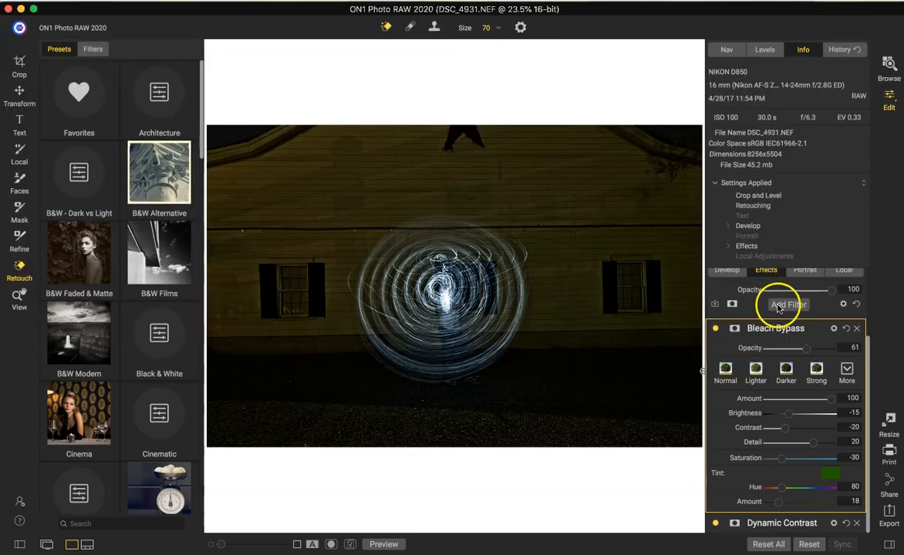
Add a Vignette filter with the Big Softy style at opacity 86, and show the unedited original for comparison.
{"action": "left_click", "coordinate": [779, 305]}
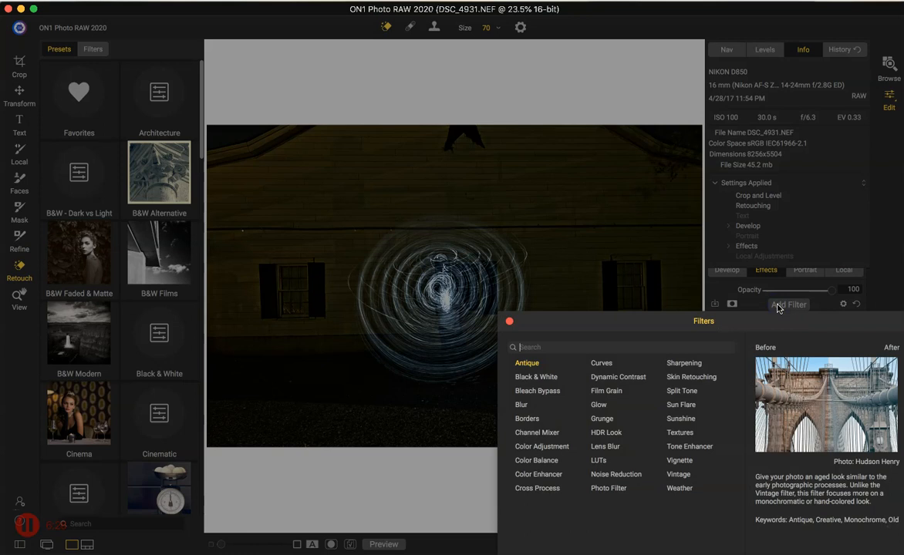
{"action": "left_click", "coordinate": [682, 461]}
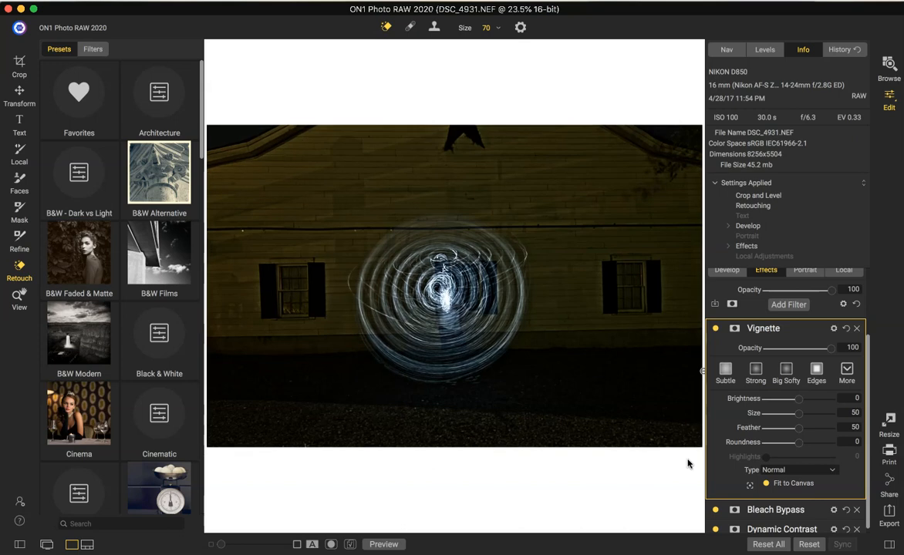
{"action": "left_click", "coordinate": [790, 374]}
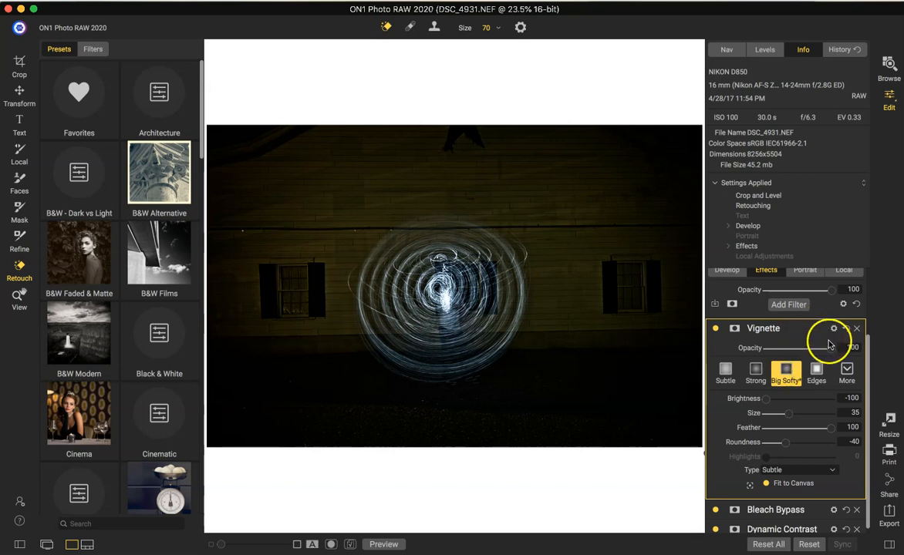
{"action": "left_click_drag", "start_coordinate": [831, 350], "coordinate": [822, 352]}
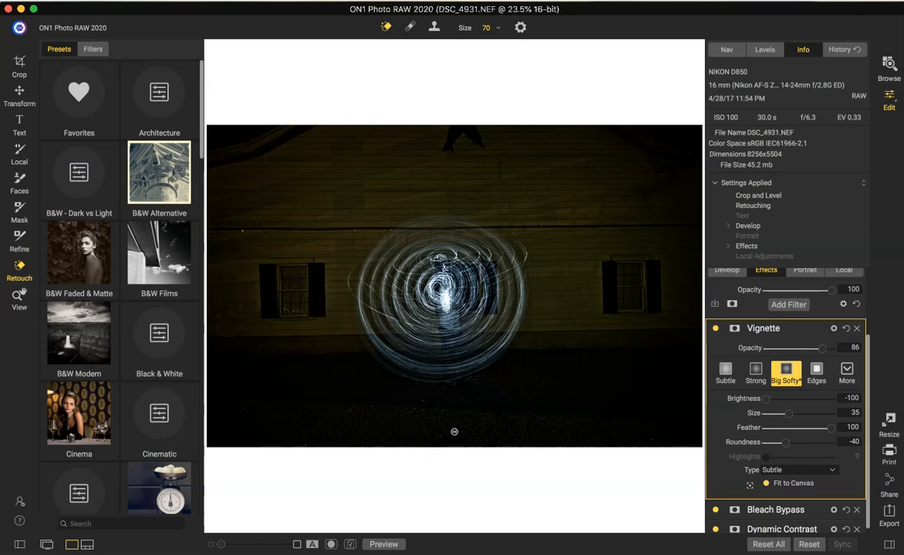
{"action": "left_click", "coordinate": [383, 545]}
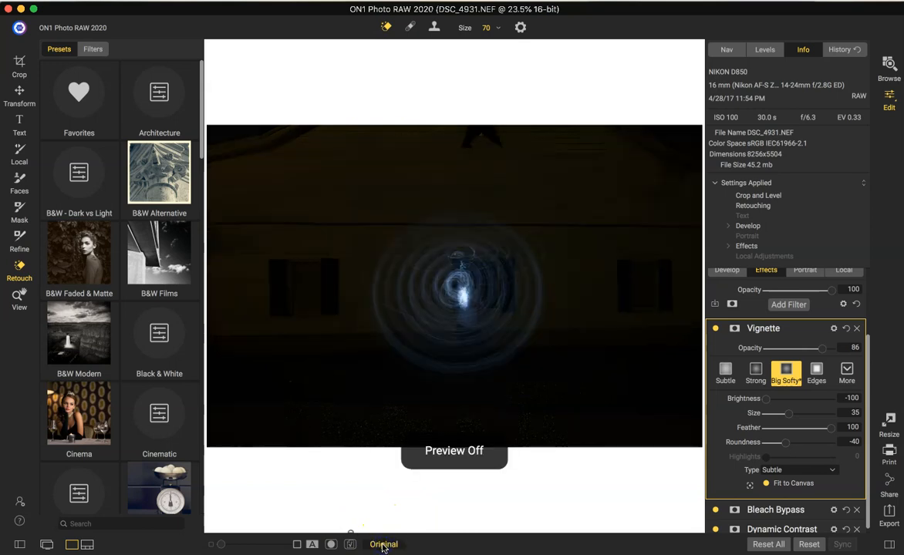